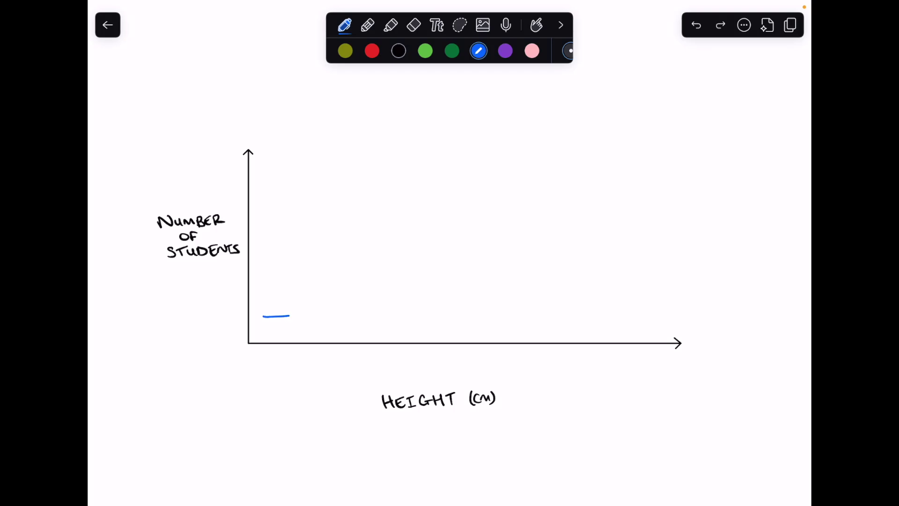
Draw the blue bell curve across the axes and write 150cm under its centre line.
{"action": "mouse_move", "coordinate": [308, 310]}
{"action": "left_mouse_down"}
{"action": "mouse_move", "coordinate": [386, 209]}
{"action": "mouse_move", "coordinate": [419, 188]}
{"action": "mouse_move", "coordinate": [456, 185]}
{"action": "mouse_move", "coordinate": [571, 297]}
{"action": "mouse_move", "coordinate": [661, 316]}
{"action": "left_mouse_up"}
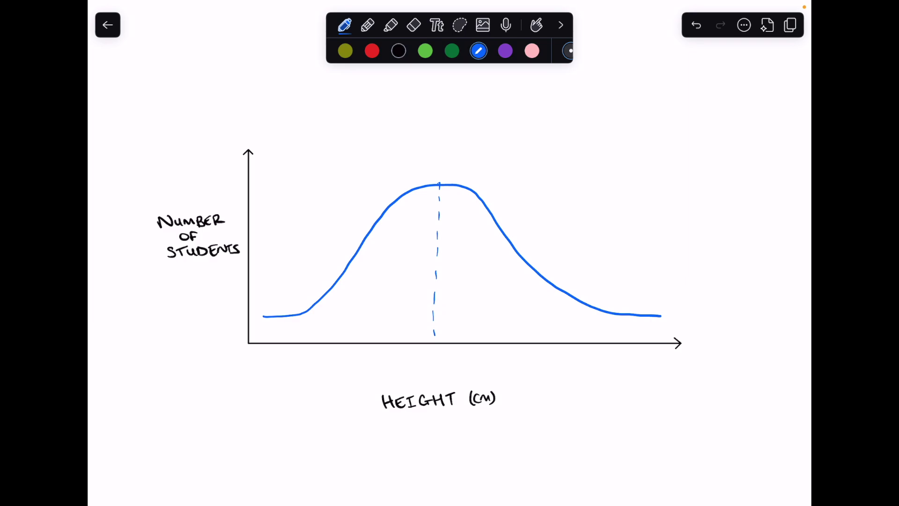
{"action": "mouse_move", "coordinate": [429, 352]}
{"action": "left_mouse_down"}
{"action": "mouse_move", "coordinate": [427, 360]}
{"action": "mouse_move", "coordinate": [444, 347]}
{"action": "mouse_move", "coordinate": [456, 360]}
{"action": "left_mouse_up"}
{"action": "left_click_drag", "start_coordinate": [463, 360], "coordinate": [468, 354]}
Draw red dashed lines down from the curve, labelled 120cm and 180cm.
{"action": "left_click", "coordinate": [372, 50]}
{"action": "left_click_drag", "start_coordinate": [388, 208], "coordinate": [388, 218]}
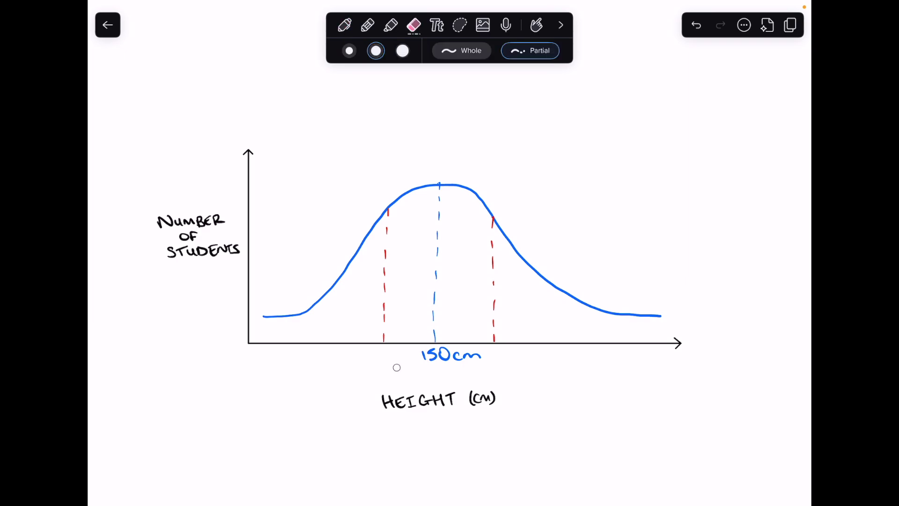
{"action": "mouse_move", "coordinate": [361, 356]}
{"action": "left_mouse_down"}
{"action": "mouse_move", "coordinate": [373, 364]}
{"action": "mouse_move", "coordinate": [375, 356]}
{"action": "left_mouse_up"}
{"action": "left_click_drag", "start_coordinate": [388, 357], "coordinate": [388, 361]}
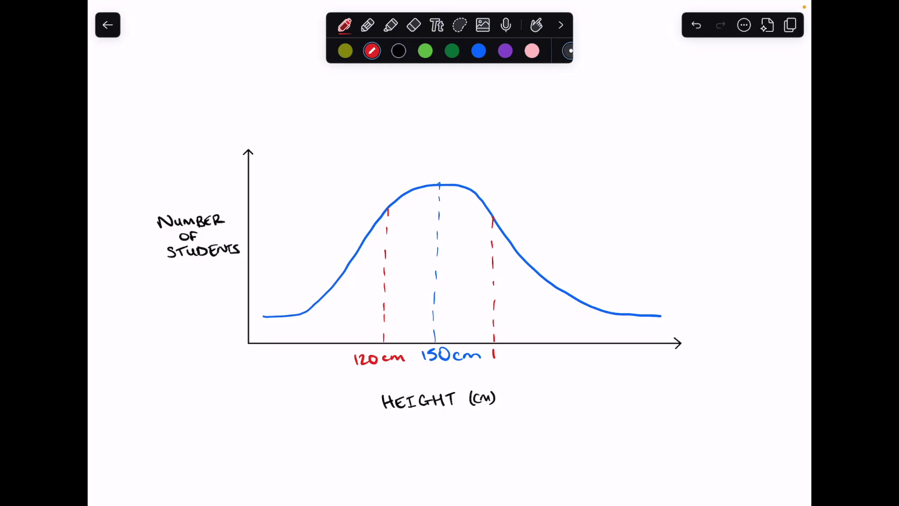
{"action": "left_click_drag", "start_coordinate": [509, 350], "coordinate": [506, 351]}
Hatch the left tail under the curve, beyond 120cm, in red.
{"action": "left_click_drag", "start_coordinate": [256, 334], "coordinate": [271, 321]}
{"action": "mouse_move", "coordinate": [265, 334]}
{"action": "left_mouse_down"}
{"action": "mouse_move", "coordinate": [284, 318]}
{"action": "mouse_move", "coordinate": [317, 312]}
{"action": "left_mouse_up"}
{"action": "left_click_drag", "start_coordinate": [302, 334], "coordinate": [359, 274]}
{"action": "left_click_drag", "start_coordinate": [357, 275], "coordinate": [377, 241]}
{"action": "left_click_drag", "start_coordinate": [328, 328], "coordinate": [371, 289]}
{"action": "left_click_drag", "start_coordinate": [342, 333], "coordinate": [370, 307]}
{"action": "left_click", "coordinate": [359, 333]}
Hatch the right tail beyond 180cm in red, out to the curve's far end.
{"action": "left_click_drag", "start_coordinate": [500, 257], "coordinate": [511, 251]}
{"action": "left_click_drag", "start_coordinate": [502, 271], "coordinate": [517, 263]}
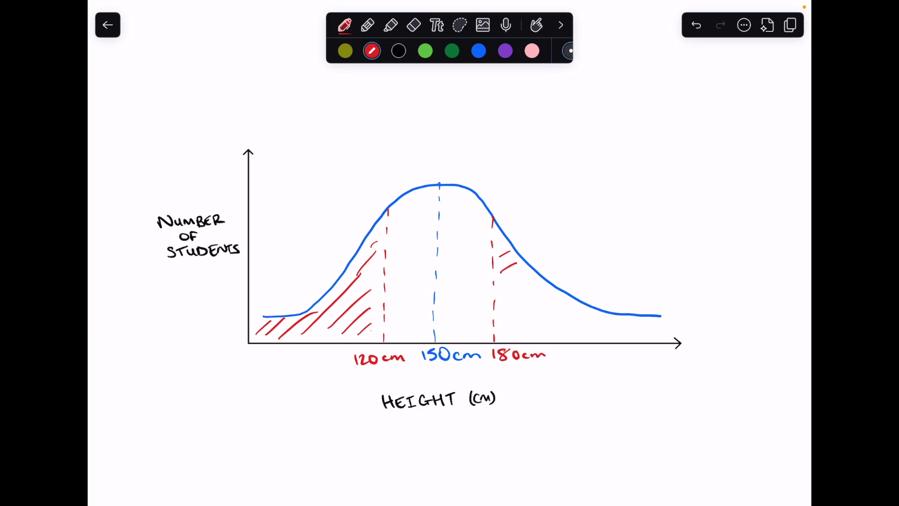
{"action": "left_click_drag", "start_coordinate": [504, 293], "coordinate": [524, 276]}
{"action": "left_click_drag", "start_coordinate": [507, 310], "coordinate": [538, 291]}
{"action": "left_click_drag", "start_coordinate": [510, 335], "coordinate": [558, 306]}
{"action": "mouse_move", "coordinate": [534, 335]}
{"action": "left_mouse_down"}
{"action": "mouse_move", "coordinate": [582, 311]}
{"action": "mouse_move", "coordinate": [609, 316]}
{"action": "left_mouse_up"}
{"action": "left_click_drag", "start_coordinate": [599, 338], "coordinate": [641, 328]}
{"action": "left_click_drag", "start_coordinate": [628, 336], "coordinate": [673, 324]}
{"action": "left_click", "coordinate": [391, 24]}
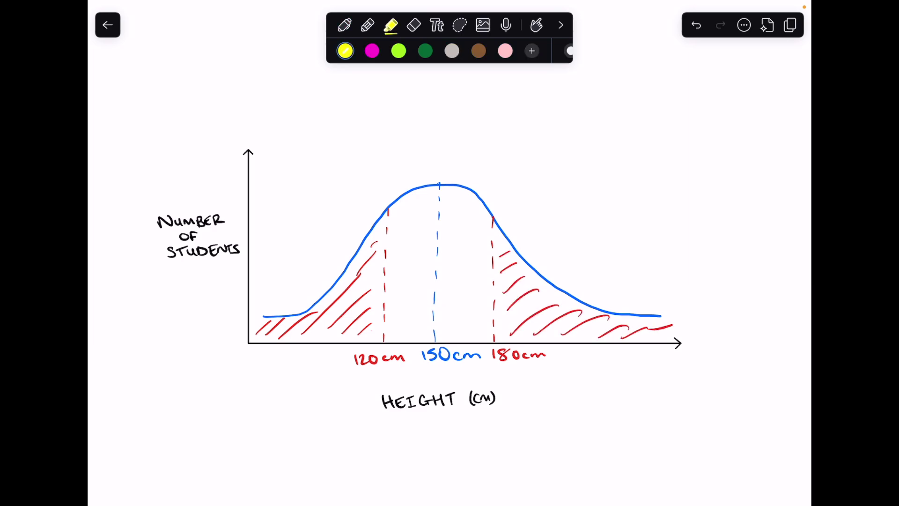
Highlight the middle area under the peak, between 120cm and 180cm, in yellow.
{"action": "mouse_move", "coordinate": [391, 208]}
{"action": "left_mouse_down"}
{"action": "mouse_move", "coordinate": [415, 196]}
{"action": "mouse_move", "coordinate": [426, 234]}
{"action": "mouse_move", "coordinate": [468, 220]}
{"action": "mouse_move", "coordinate": [401, 313]}
{"action": "mouse_move", "coordinate": [468, 286]}
{"action": "mouse_move", "coordinate": [473, 344]}
{"action": "mouse_move", "coordinate": [485, 302]}
{"action": "mouse_move", "coordinate": [400, 298]}
{"action": "left_mouse_up"}
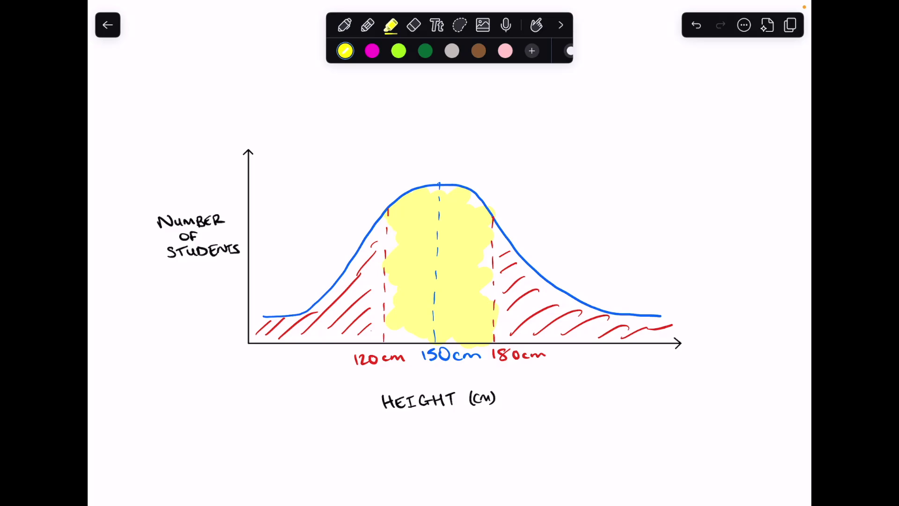
{"action": "left_click", "coordinate": [345, 25]}
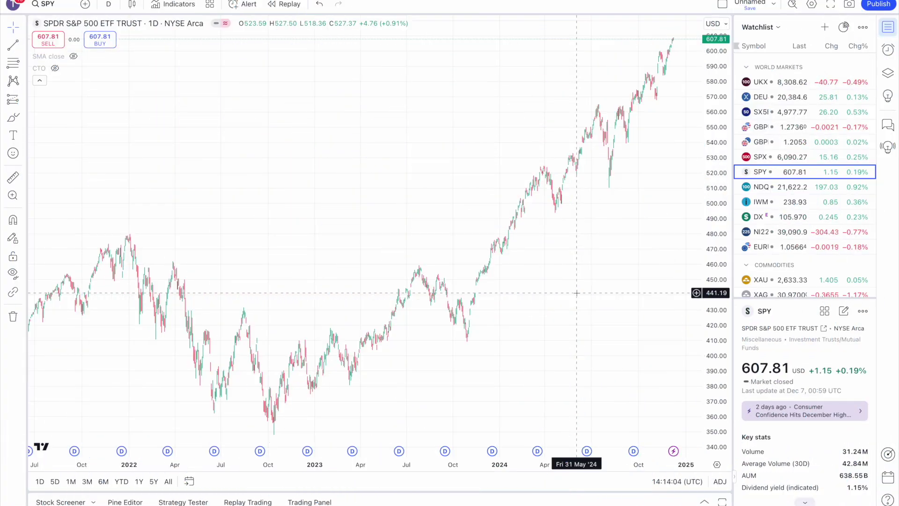
Search indicators for 'bollin' and add Bollinger Bands to the SPY daily chart.
{"action": "left_click", "coordinate": [173, 4]}
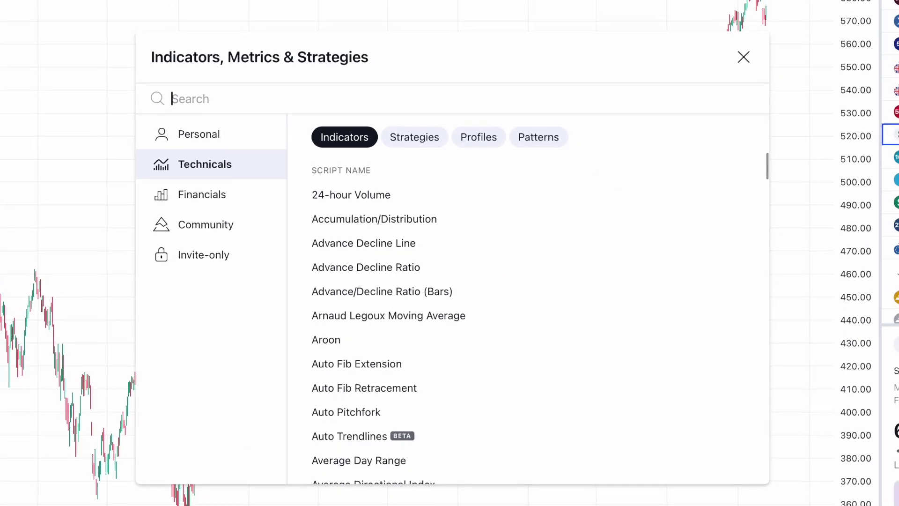
{"action": "type", "text": "bollin"}
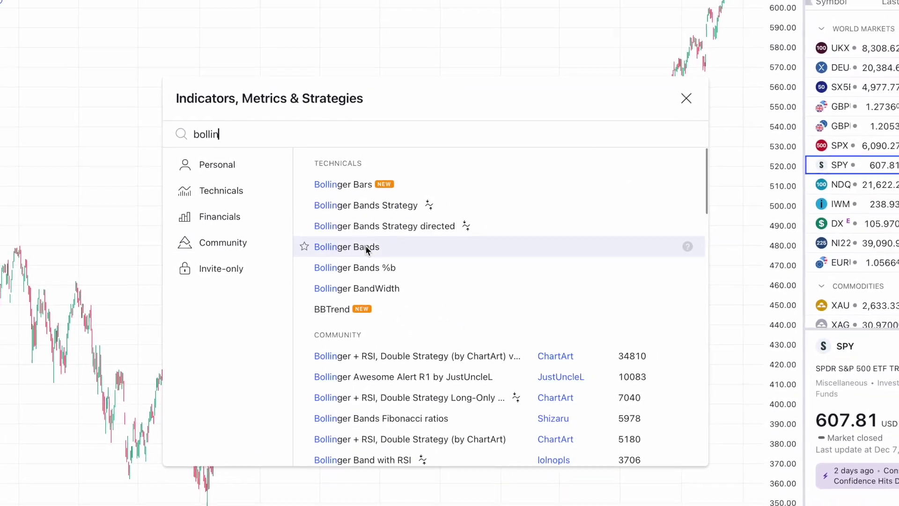
{"action": "left_click", "coordinate": [364, 253]}
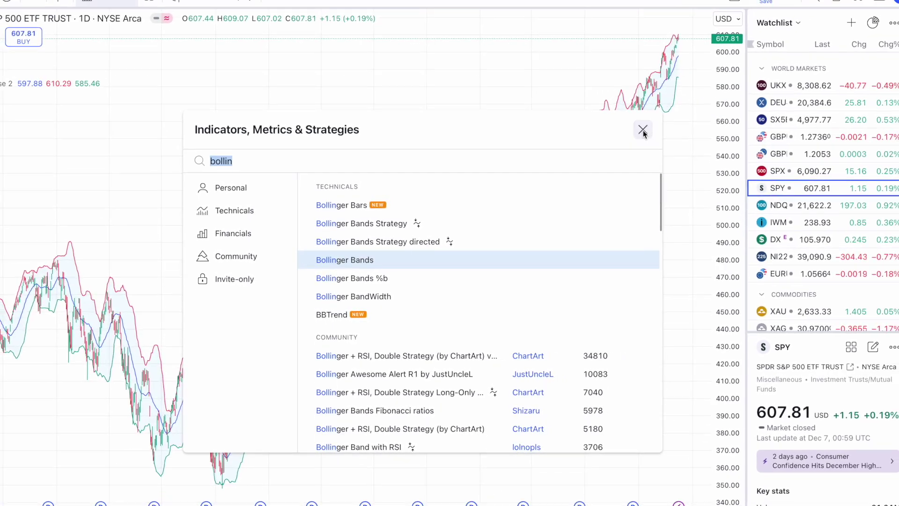
{"action": "left_click", "coordinate": [643, 130]}
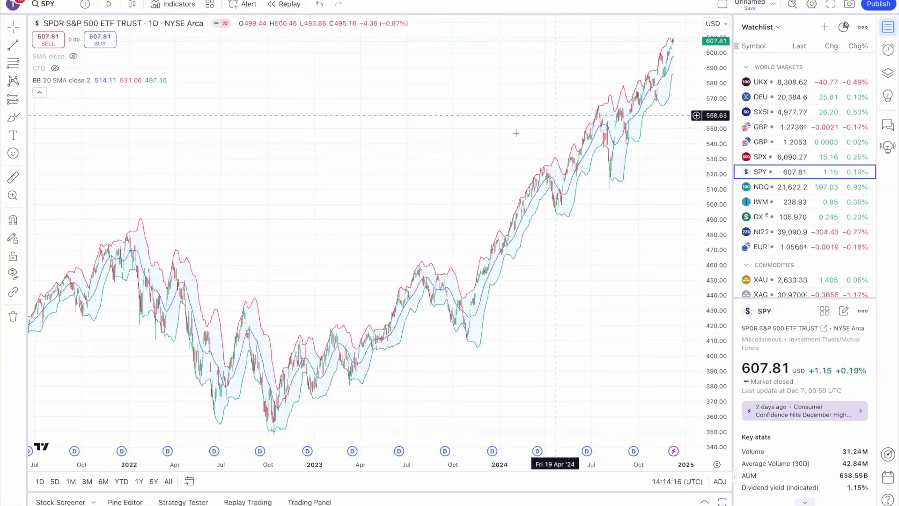
{"action": "scroll", "coordinate": [547, 134], "scroll_direction": "up", "scroll_amount": 5}
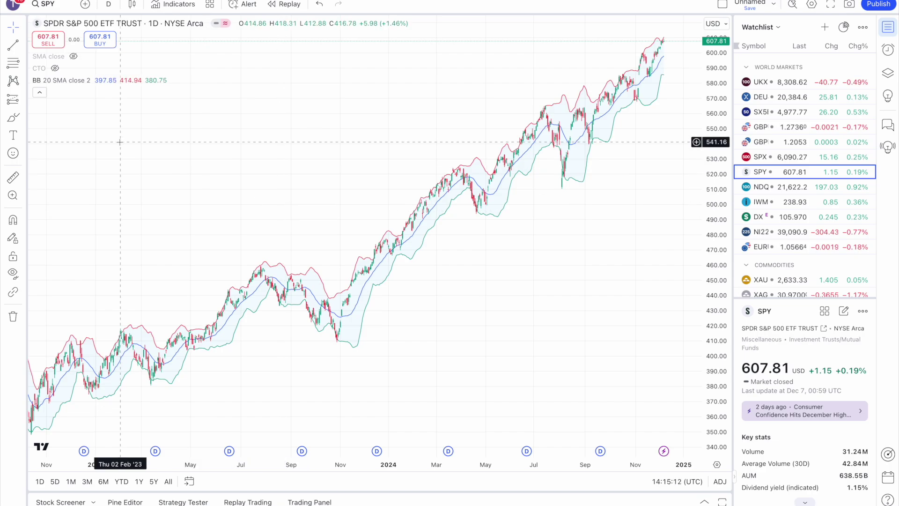
Change the Bollinger Bands Length from 20 to 50.
{"action": "left_click", "coordinate": [114, 81]}
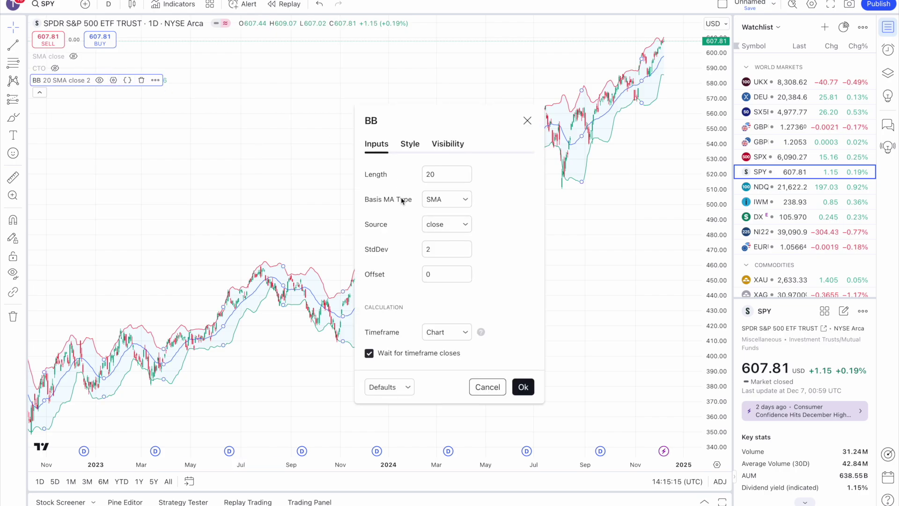
{"action": "left_click", "coordinate": [433, 174]}
{"action": "left_click", "coordinate": [523, 386]}
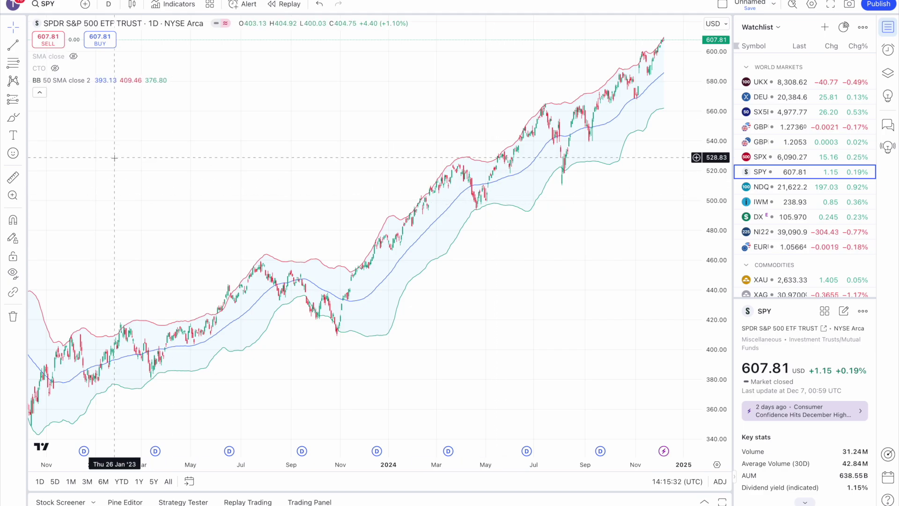
Reopen the Bollinger Bands settings to confirm Length 50, then close them.
{"action": "mouse_move", "coordinate": [80, 69]}
{"action": "left_click", "coordinate": [113, 80]}
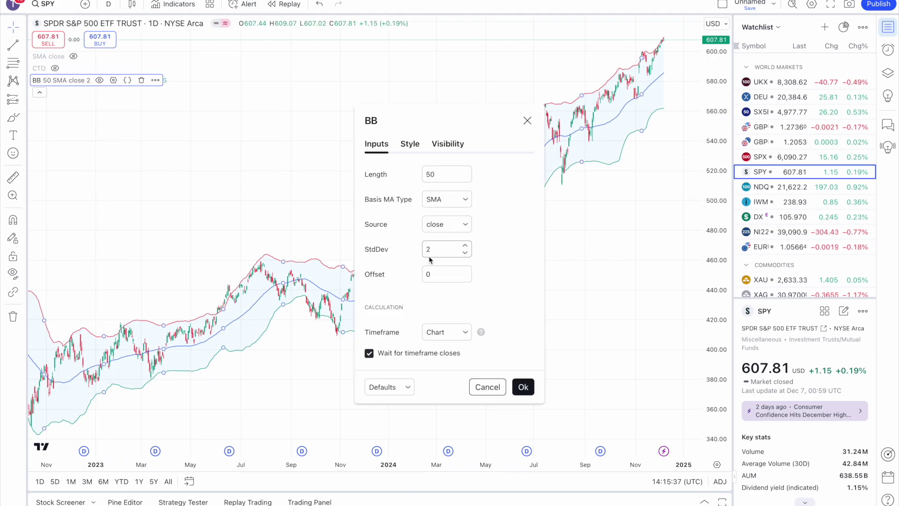
{"action": "left_click", "coordinate": [523, 387]}
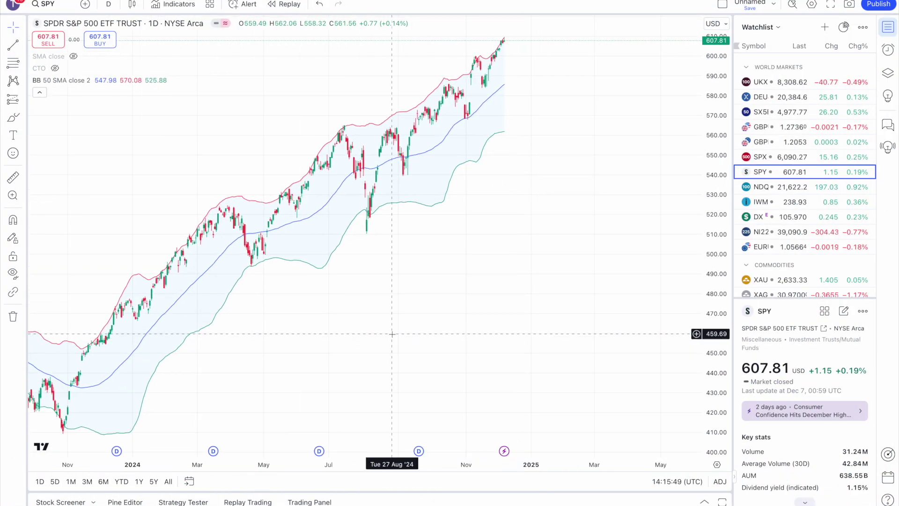
Zoom out, then zoom in on SPY's Jul 2021–Jan 2023 stretch with its bands.
{"action": "scroll", "coordinate": [392, 334], "scroll_direction": "down", "scroll_amount": 4}
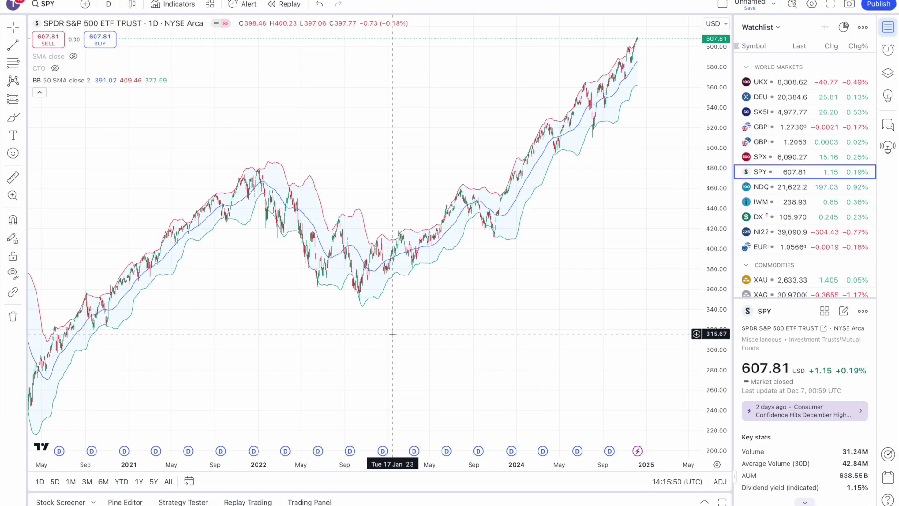
{"action": "scroll", "coordinate": [333, 328], "scroll_direction": "down", "scroll_amount": 3}
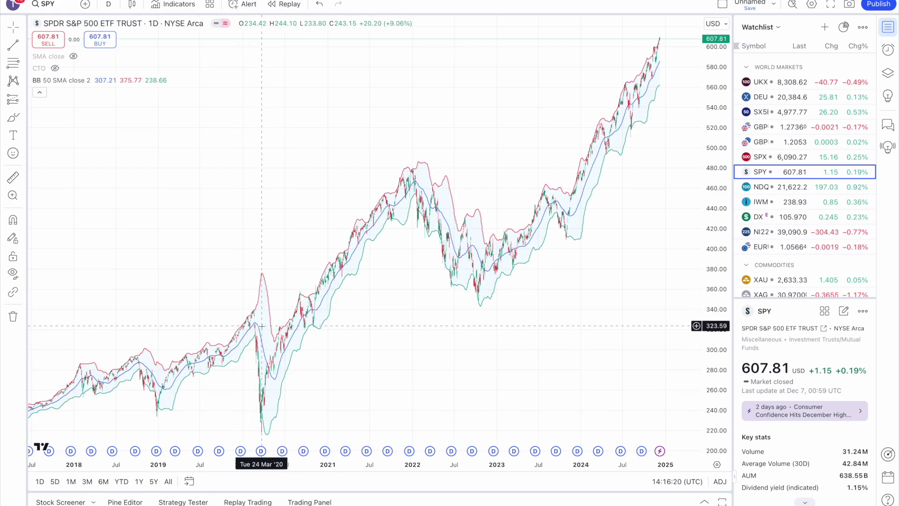
{"action": "scroll", "coordinate": [562, 286], "scroll_direction": "up", "scroll_amount": 4}
{"action": "left_click_drag", "start_coordinate": [653, 274], "coordinate": [559, 287]}
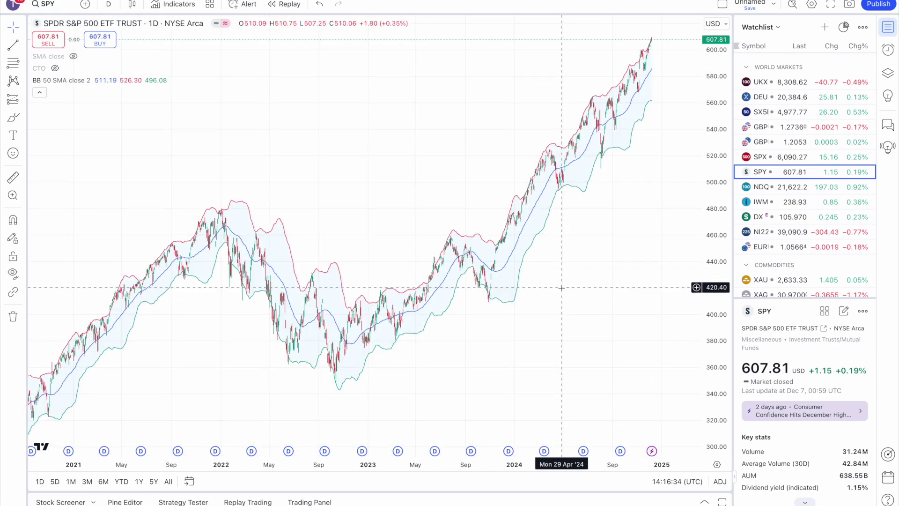
{"action": "scroll", "coordinate": [561, 287], "scroll_direction": "up", "scroll_amount": 3}
{"action": "scroll", "coordinate": [562, 288], "scroll_direction": "up", "scroll_amount": 2}
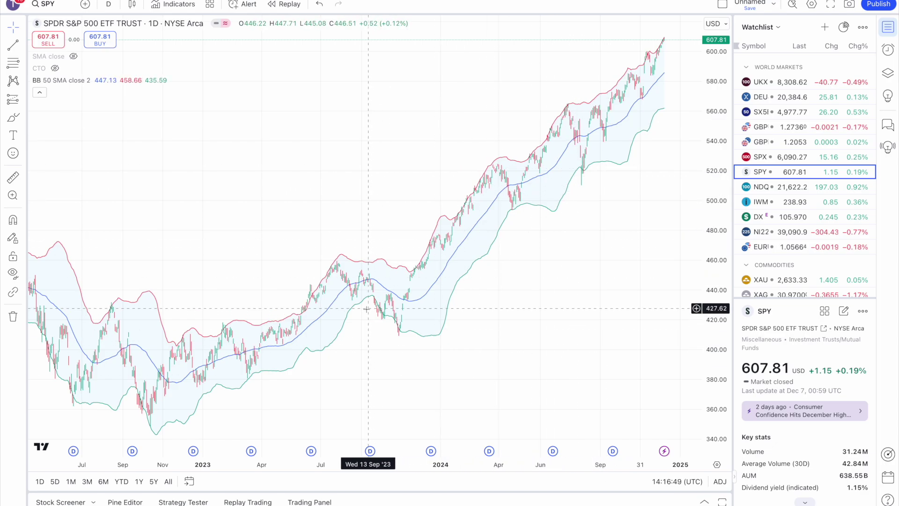
{"action": "scroll", "coordinate": [224, 391], "scroll_direction": "down", "scroll_amount": 2}
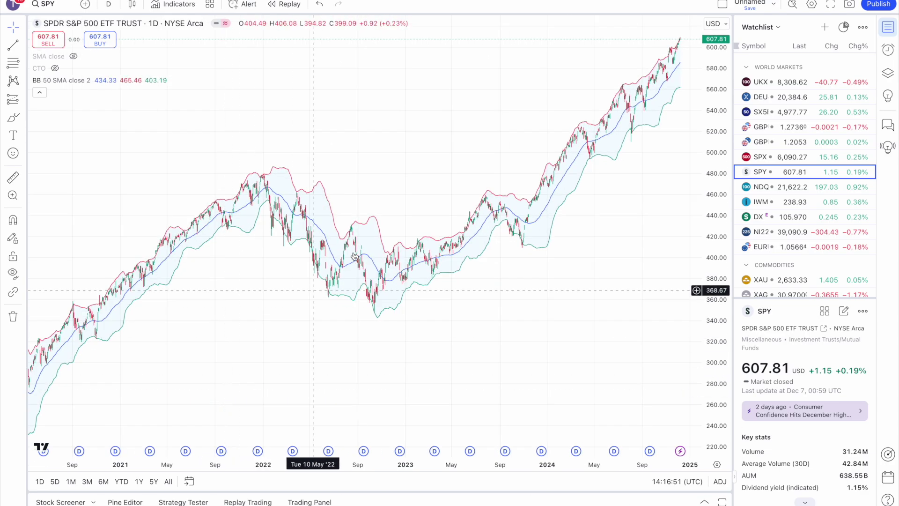
{"action": "scroll", "coordinate": [356, 152], "scroll_direction": "up", "scroll_amount": 3}
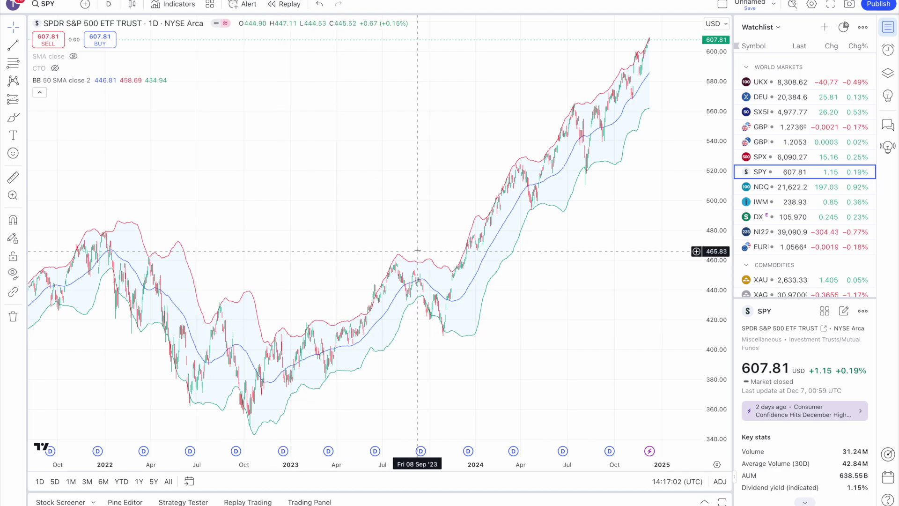
{"action": "scroll", "coordinate": [481, 321], "scroll_direction": "down", "scroll_amount": 5}
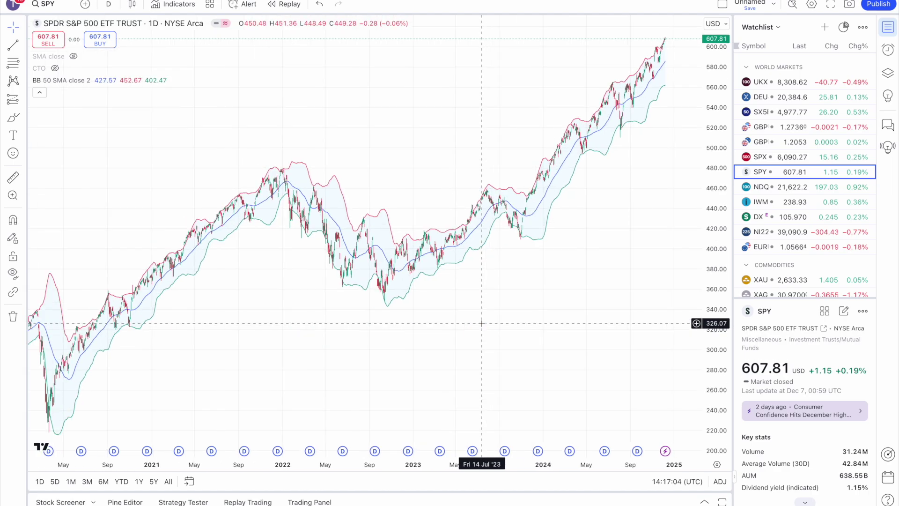
{"action": "scroll", "coordinate": [319, 321], "scroll_direction": "up", "scroll_amount": 3}
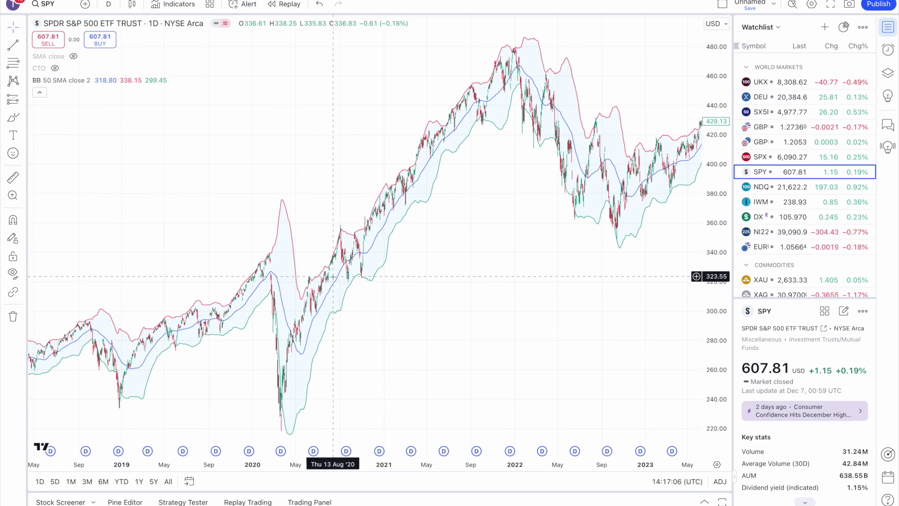
{"action": "scroll", "coordinate": [333, 275], "scroll_direction": "up", "scroll_amount": 3}
{"action": "scroll", "coordinate": [245, 342], "scroll_direction": "down", "scroll_amount": 3}
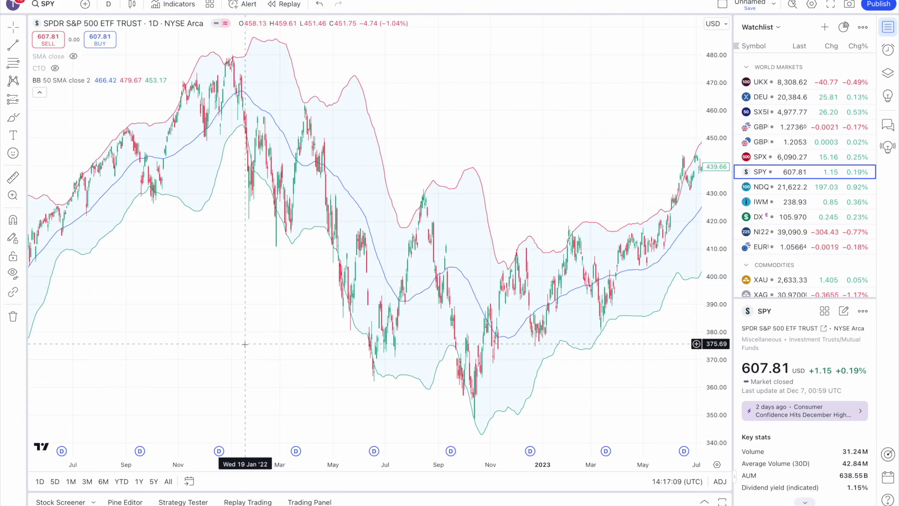
{"action": "scroll", "coordinate": [234, 337], "scroll_direction": "up", "scroll_amount": 4}
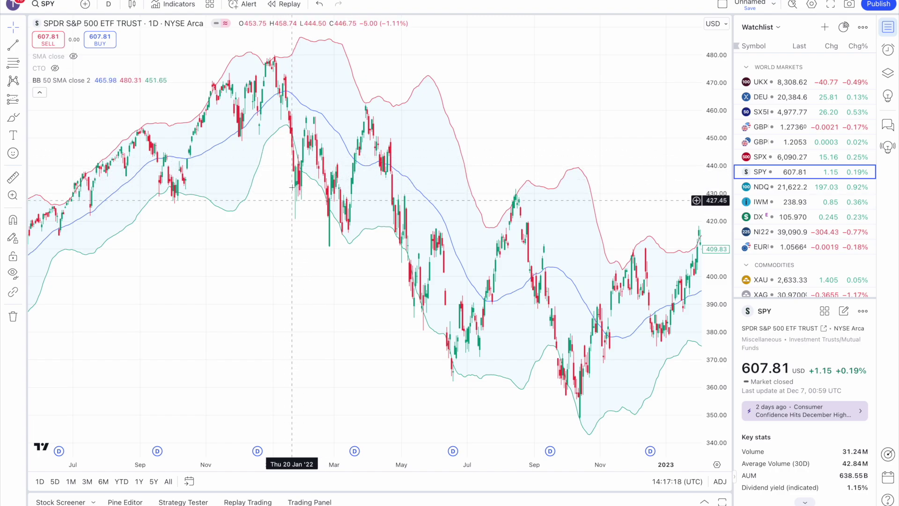
Measure the early-2022 drop from 457.75 to 422.94 (34.81, 8.23%), then clear it.
{"action": "key", "text": "shift"}
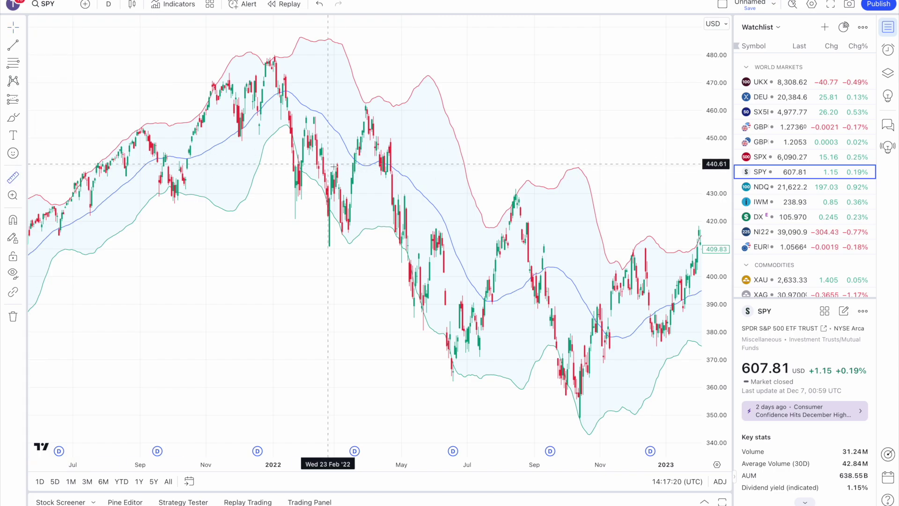
{"action": "left_click", "coordinate": [296, 213], "text": "shift"}
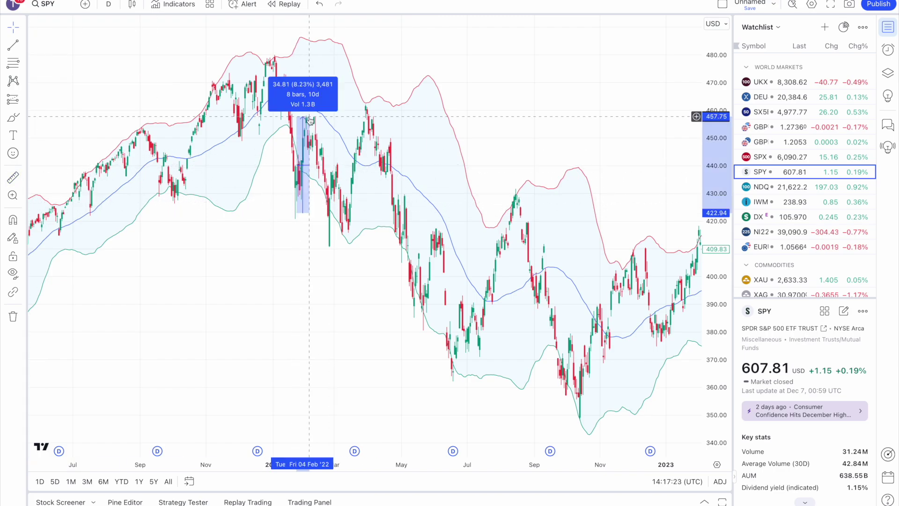
{"action": "left_click", "coordinate": [286, 209]}
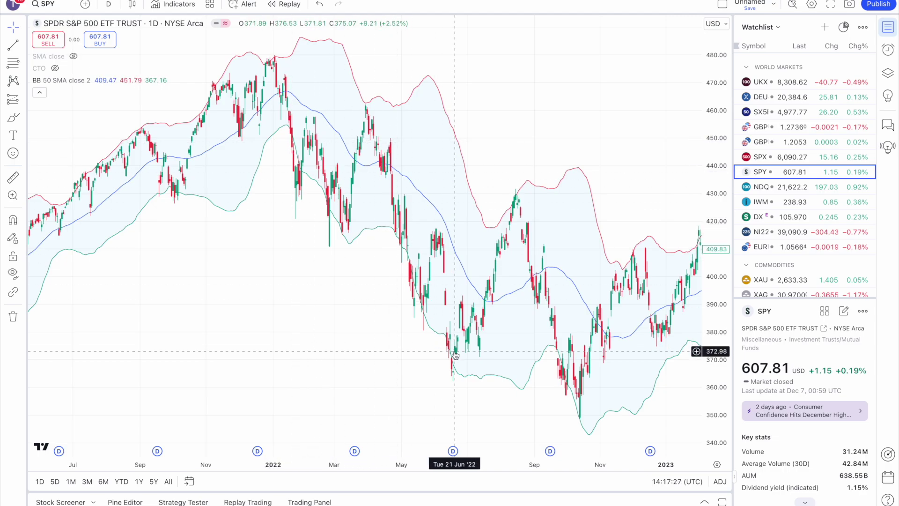
Zoom out and pan to show SPY's full 2020–2024 history with its bands.
{"action": "scroll", "coordinate": [455, 352], "scroll_direction": "down", "scroll_amount": 3}
{"action": "scroll", "coordinate": [520, 300], "scroll_direction": "down", "scroll_amount": 2}
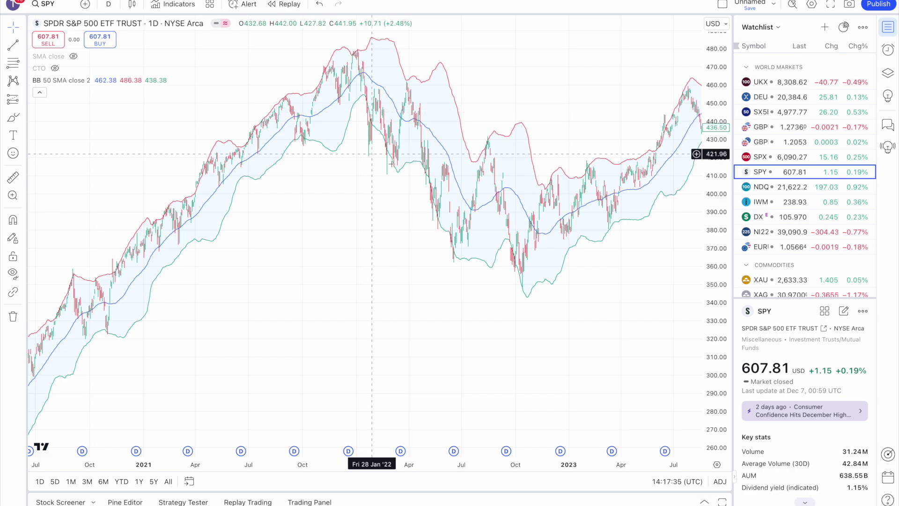
{"action": "left_click_drag", "start_coordinate": [526, 304], "coordinate": [337, 347]}
{"action": "left_click_drag", "start_coordinate": [459, 154], "coordinate": [398, 168]}
{"action": "scroll", "coordinate": [431, 140], "scroll_direction": "down", "scroll_amount": 3}
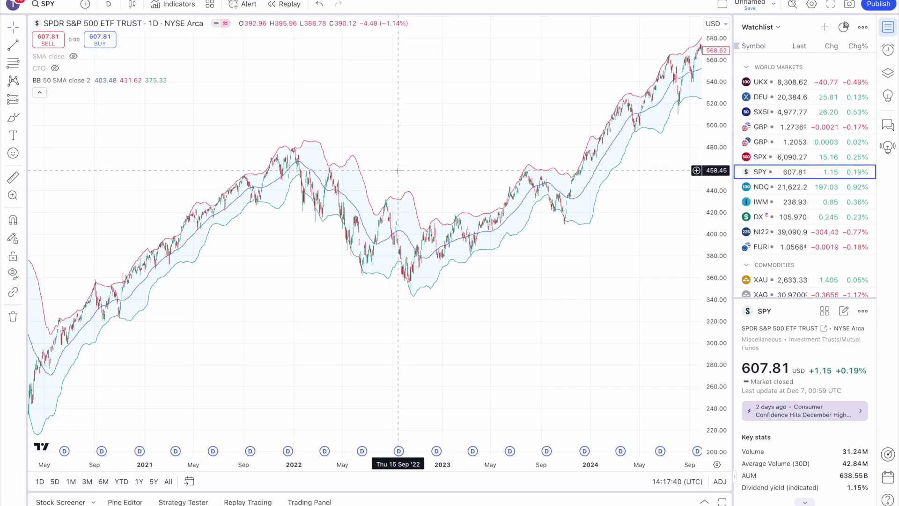
{"action": "left_click_drag", "start_coordinate": [462, 114], "coordinate": [454, 112]}
{"action": "scroll", "coordinate": [487, 66], "scroll_direction": "up", "scroll_amount": 6}
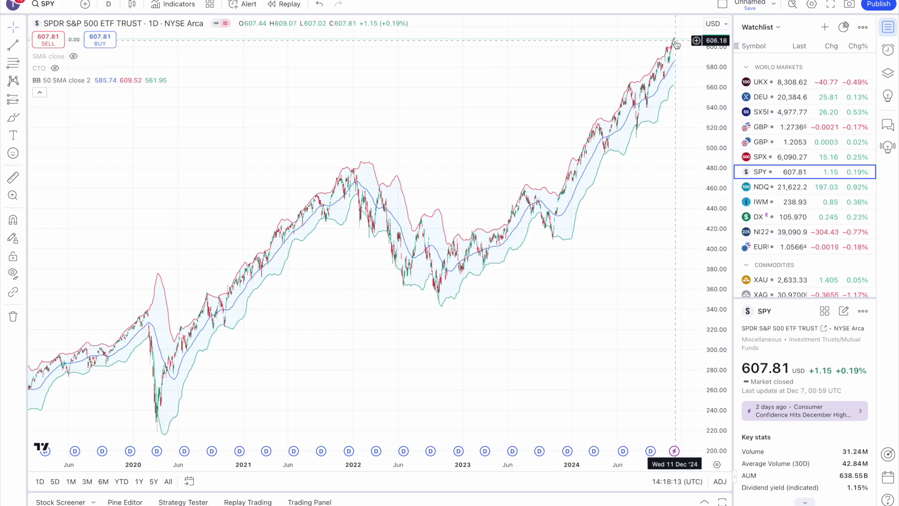
Zoom in on SPY from Sep 2023 onward and reveal the BB legend's settings controls.
{"action": "scroll", "coordinate": [611, 237], "scroll_direction": "up", "scroll_amount": 1}
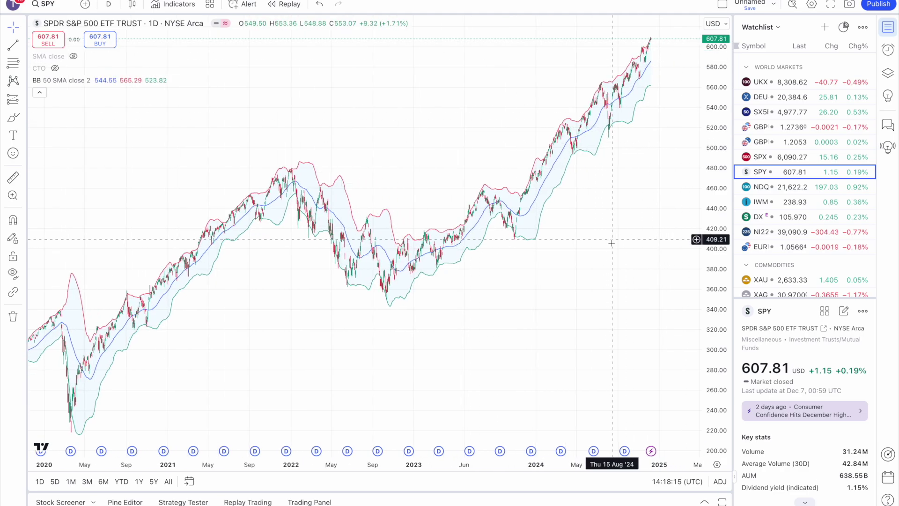
{"action": "scroll", "coordinate": [609, 159], "scroll_direction": "up", "scroll_amount": 4}
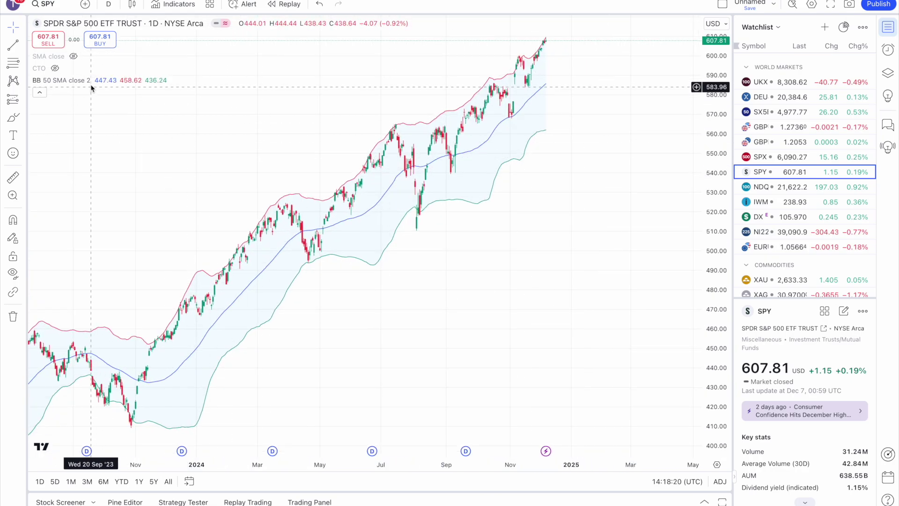
{"action": "mouse_move", "coordinate": [53, 80]}
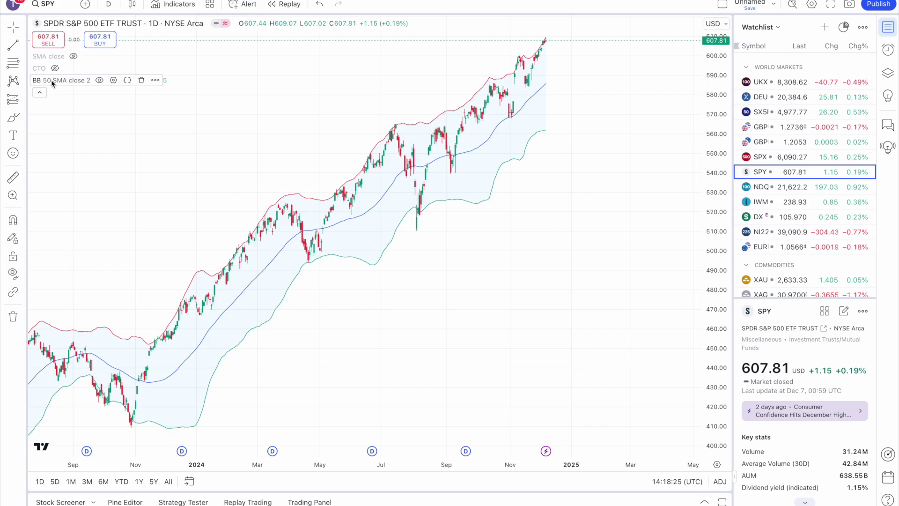
Set the Bollinger Bands Length to 20 for comparison.
{"action": "left_click", "coordinate": [113, 81]}
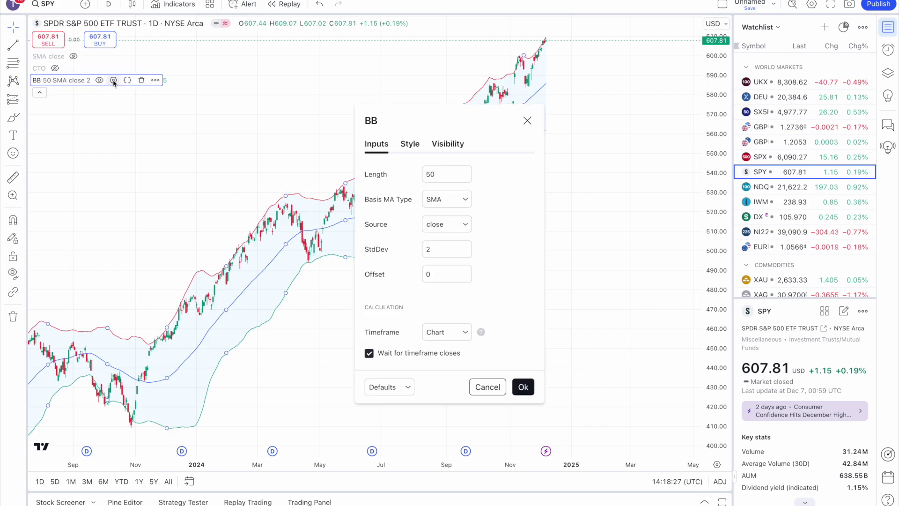
{"action": "double_click", "coordinate": [446, 173]}
{"action": "type", "text": "20"}
{"action": "left_click", "coordinate": [523, 386]}
Return the Bollinger Bands Length to 50.
{"action": "scroll", "coordinate": [463, 181], "scroll_direction": "down", "scroll_amount": 5}
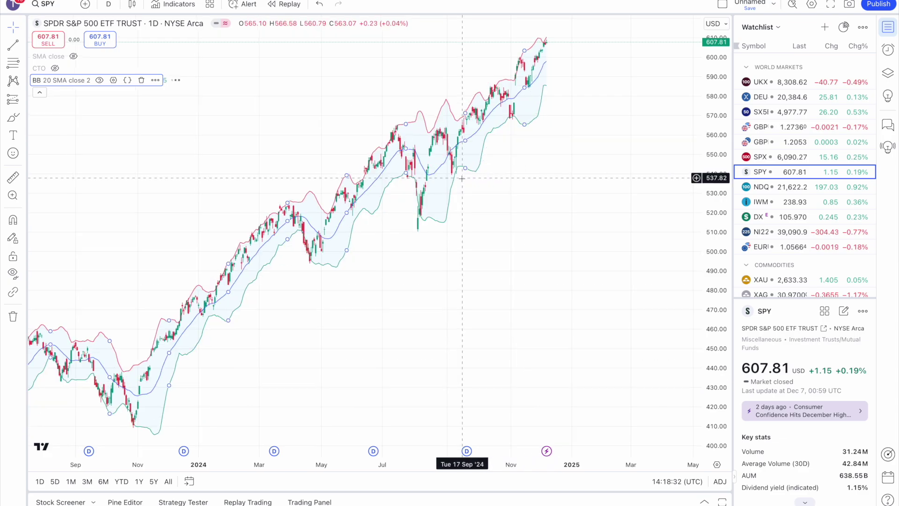
{"action": "scroll", "coordinate": [367, 297], "scroll_direction": "down", "scroll_amount": 2}
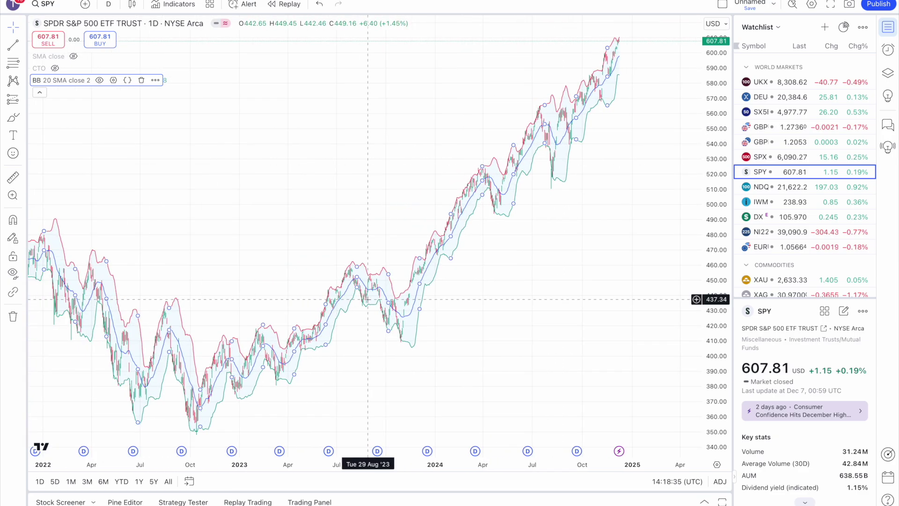
{"action": "left_click", "coordinate": [113, 81]}
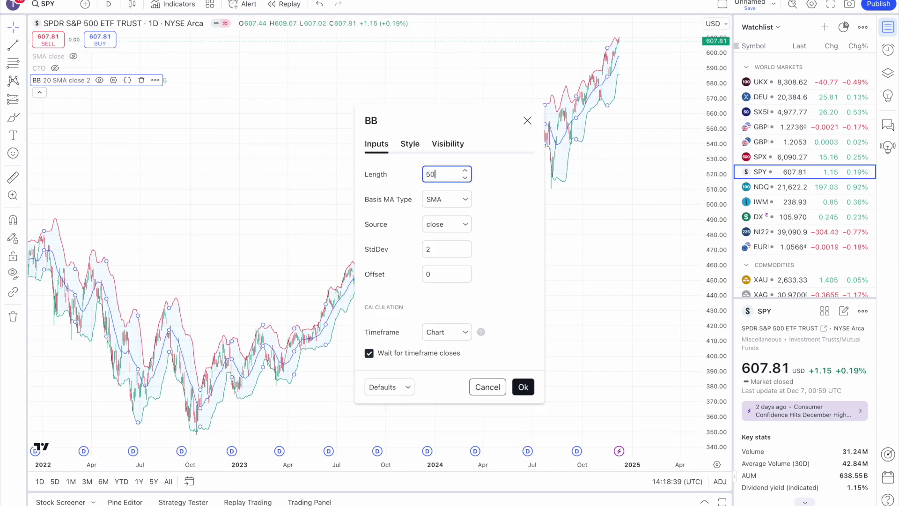
{"action": "left_click", "coordinate": [526, 383]}
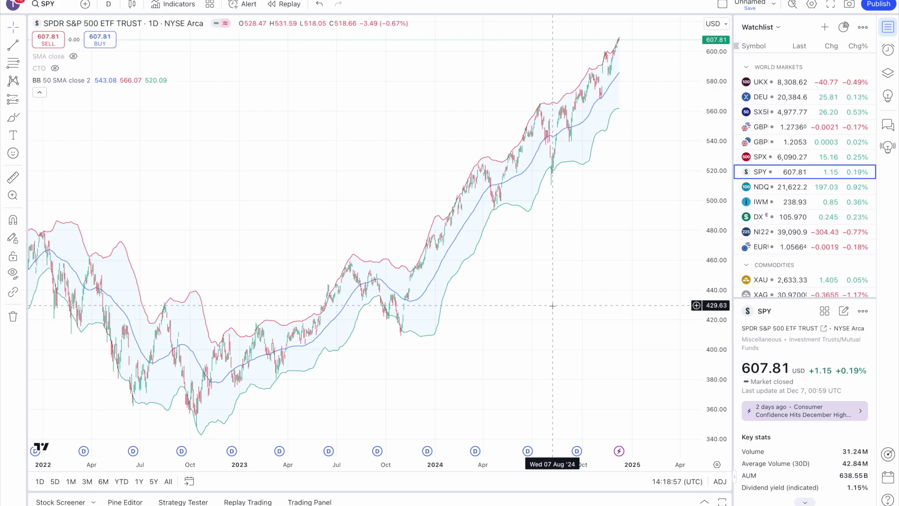
Pan and zoom the SPY chart to roughly Jul 2020–Nov 2022.
{"action": "scroll", "coordinate": [552, 306], "scroll_direction": "up", "scroll_amount": 2}
{"action": "left_click_drag", "start_coordinate": [552, 306], "coordinate": [594, 111]}
{"action": "scroll", "coordinate": [605, 113], "scroll_direction": "up", "scroll_amount": 3}
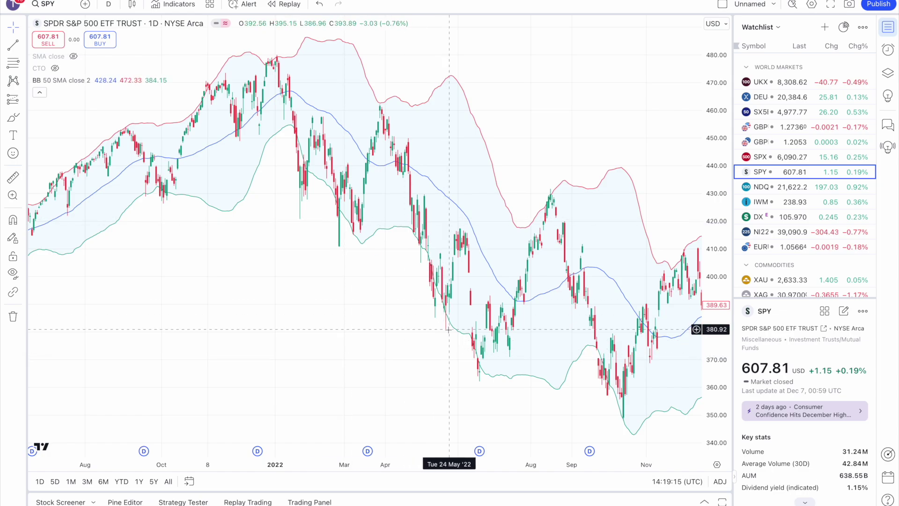
{"action": "scroll", "coordinate": [448, 329], "scroll_direction": "down", "scroll_amount": 5}
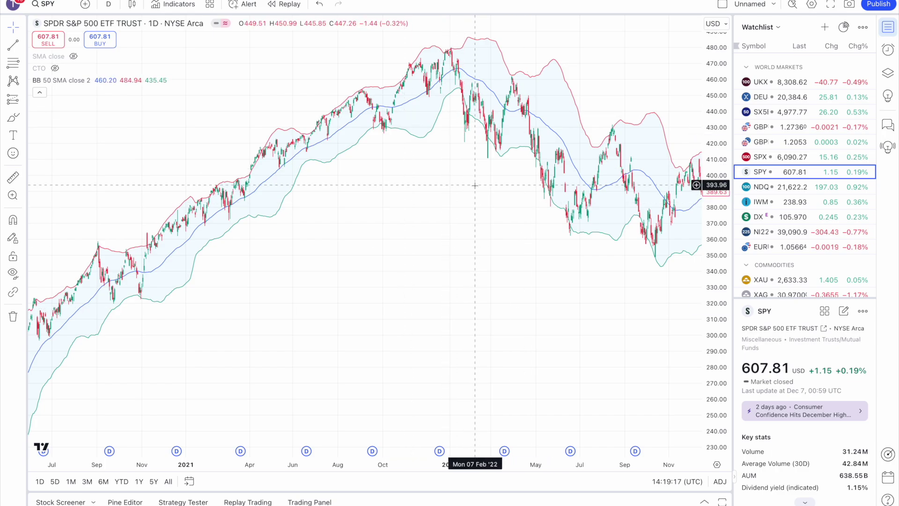